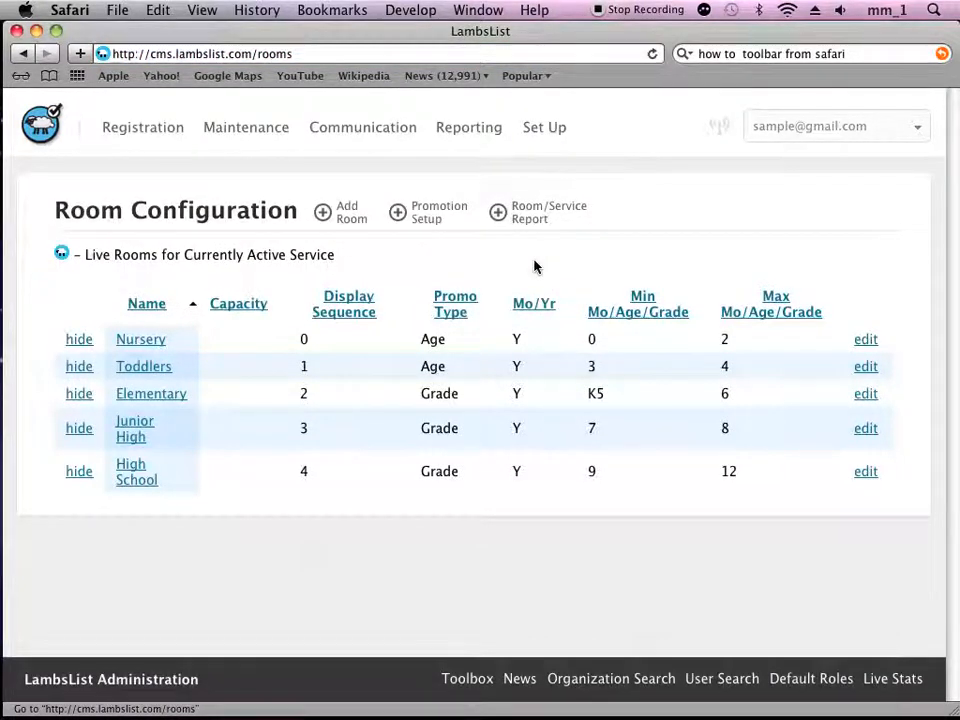
Step: Open the form for adding a new room and look over its configuration fields
click(352, 215)
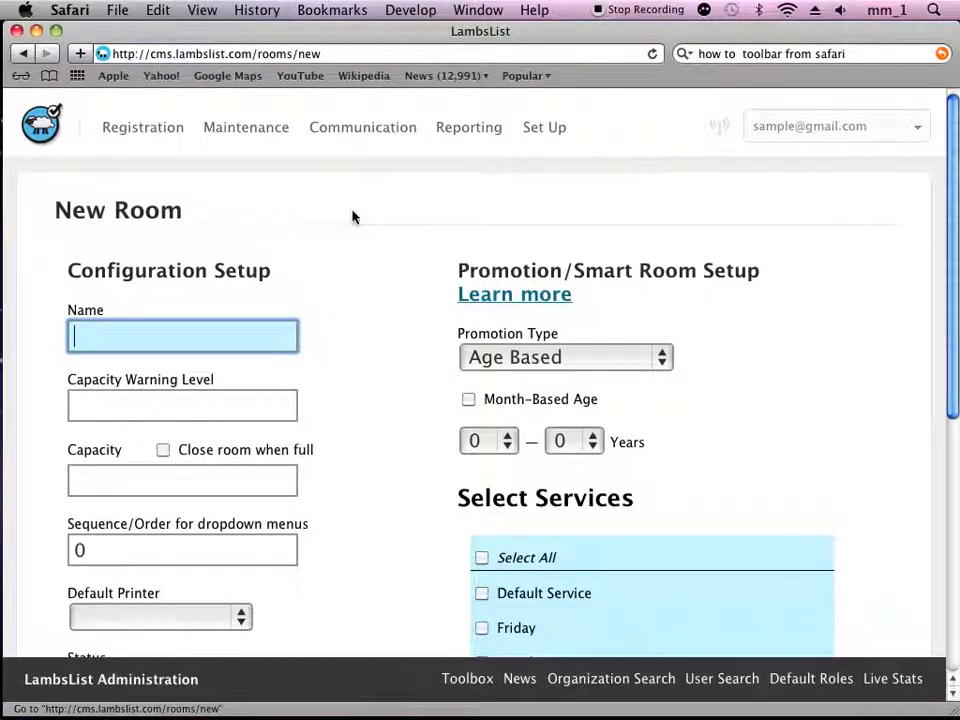
scroll(352, 215, down, 2)
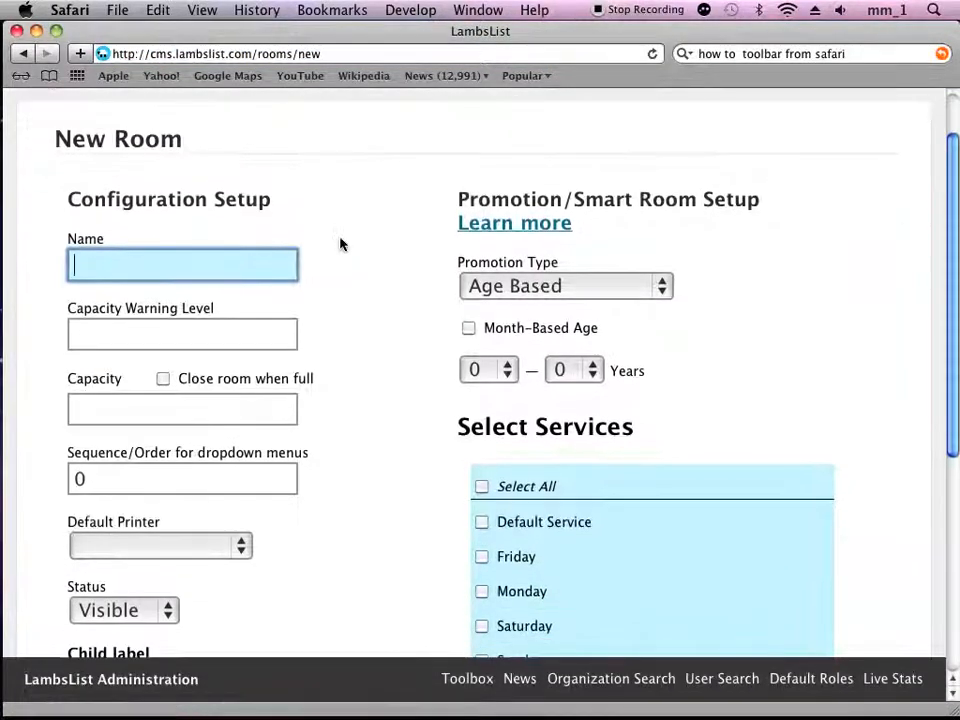
scroll(160, 213, down, 1)
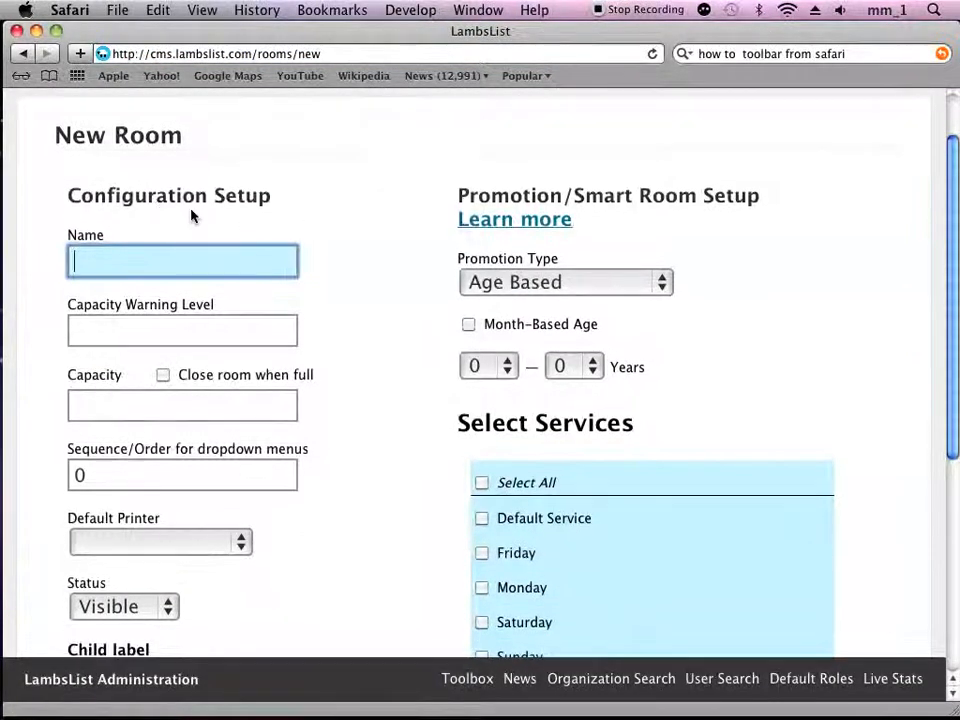
scroll(167, 231, down, 5)
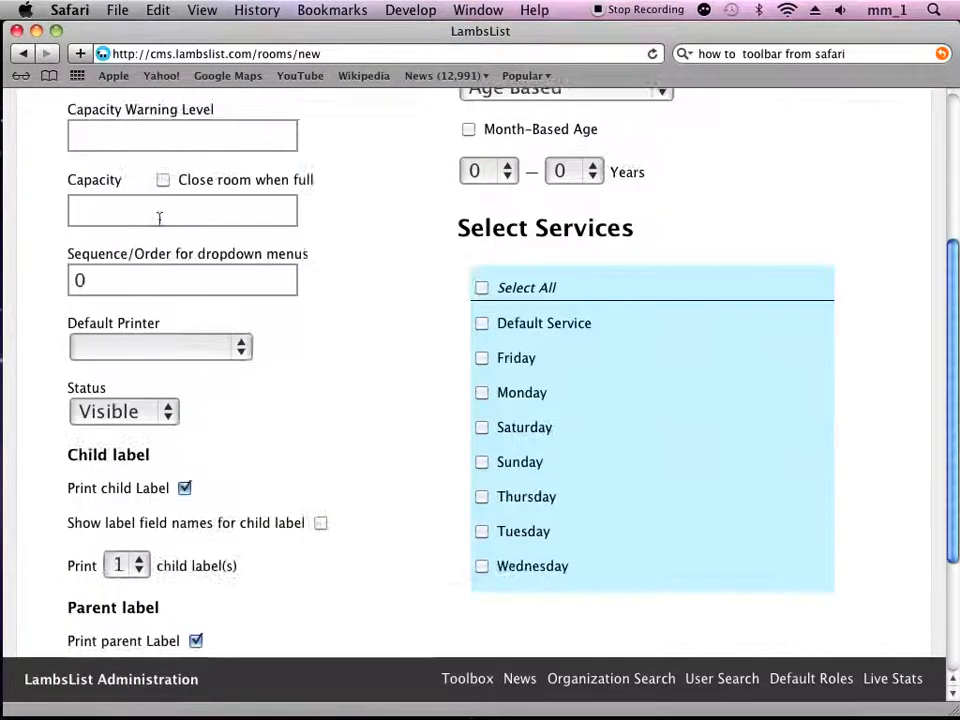
Step: Try out the Close room when full option for the room's capacity, leaving it switched off
click(158, 214)
click(141, 139)
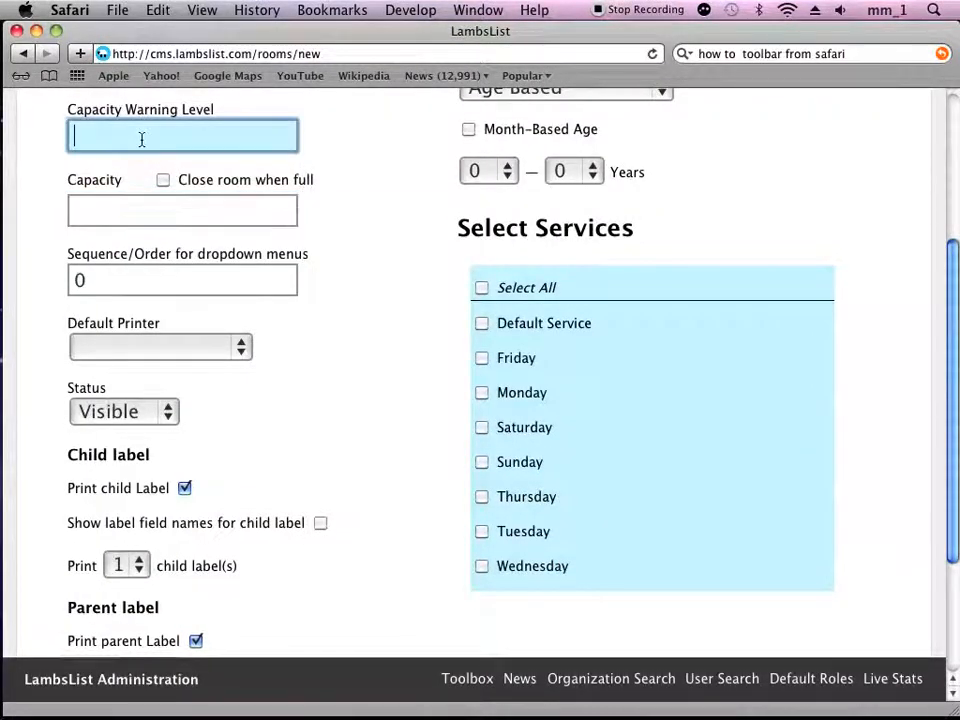
click(162, 180)
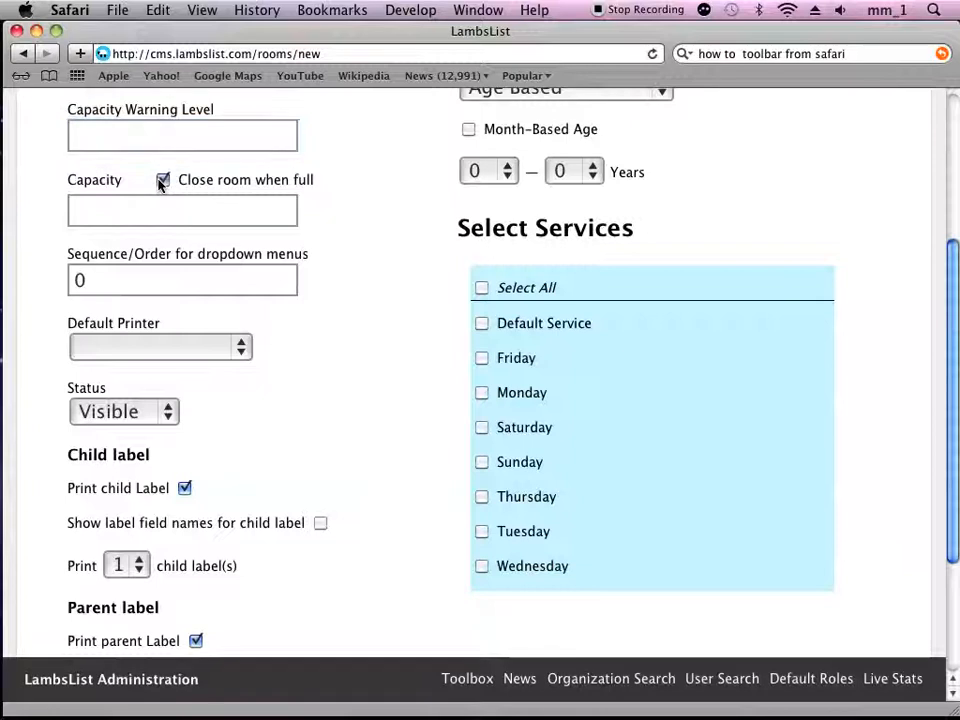
click(162, 181)
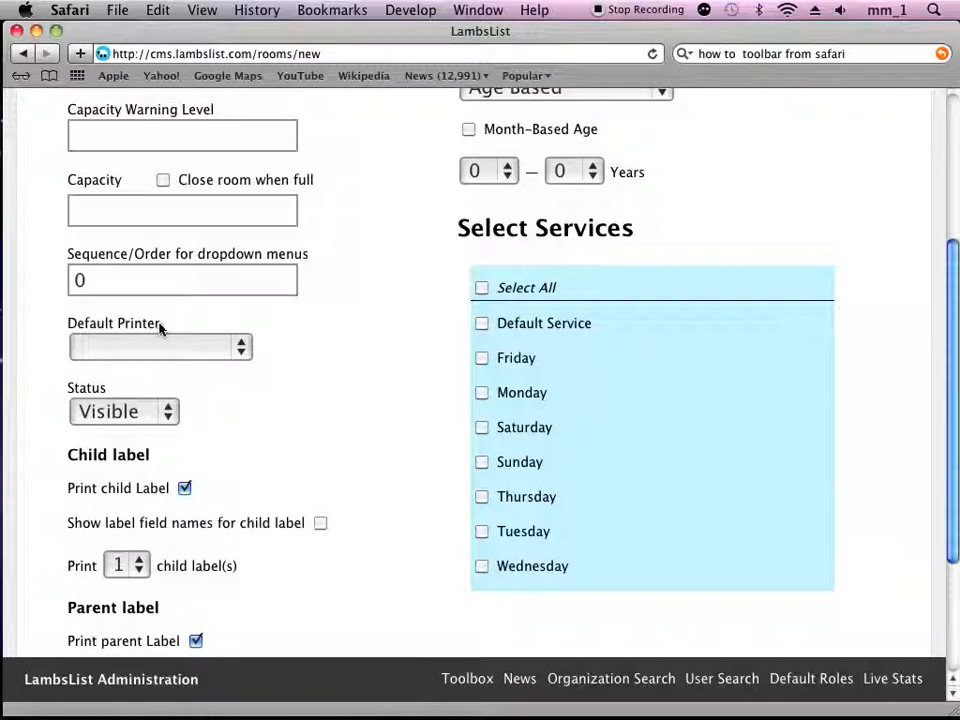
Step: Examine the choices available for the default printer, the room status and the number of child labels
click(238, 346)
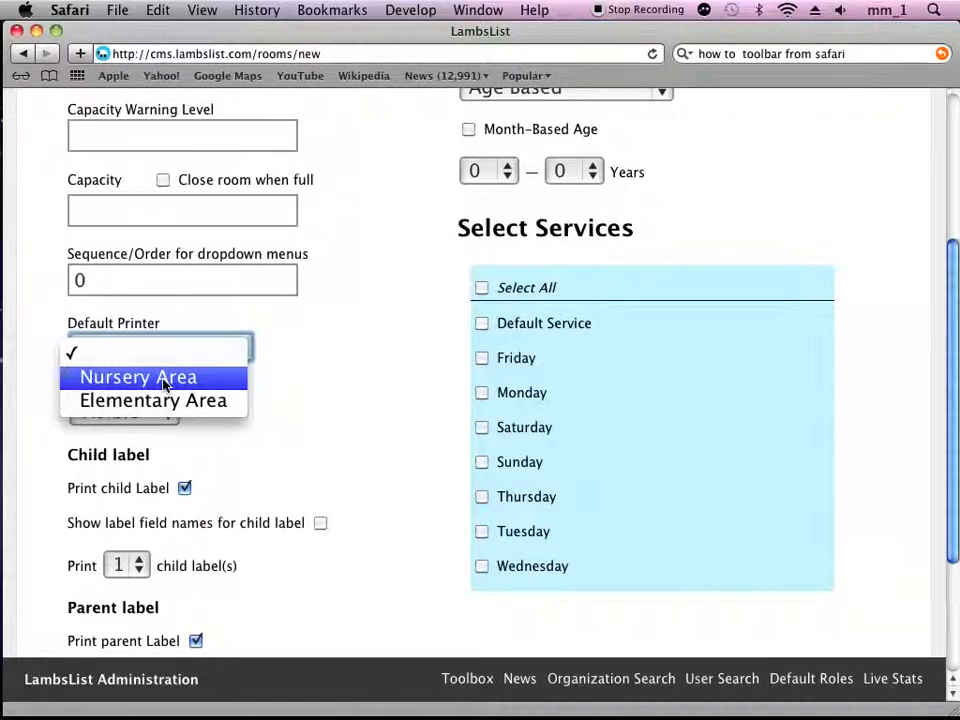
click(294, 356)
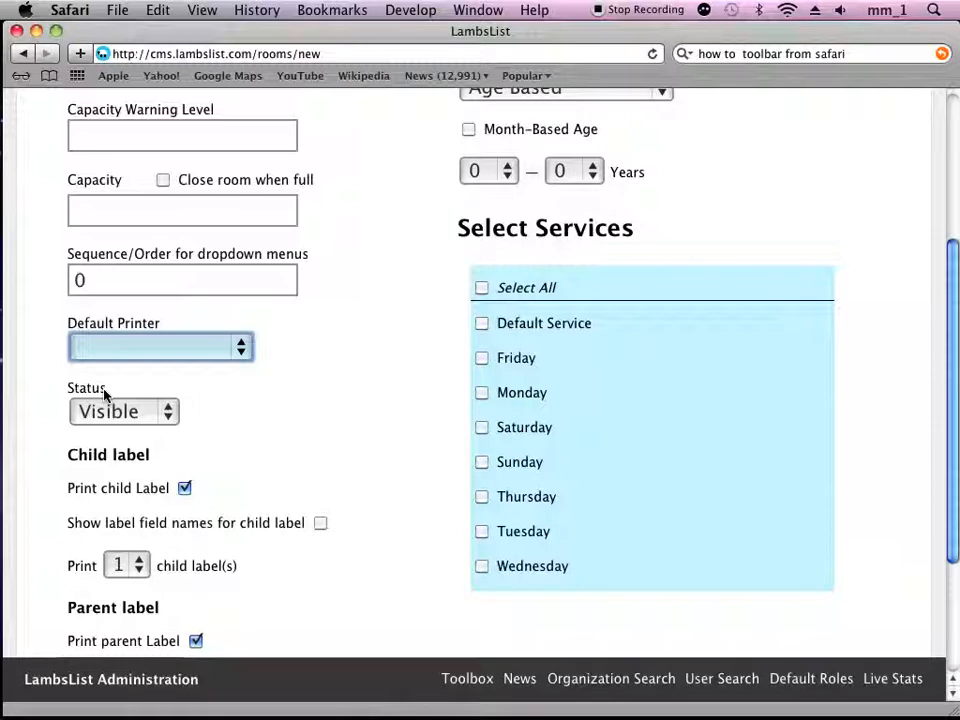
click(168, 413)
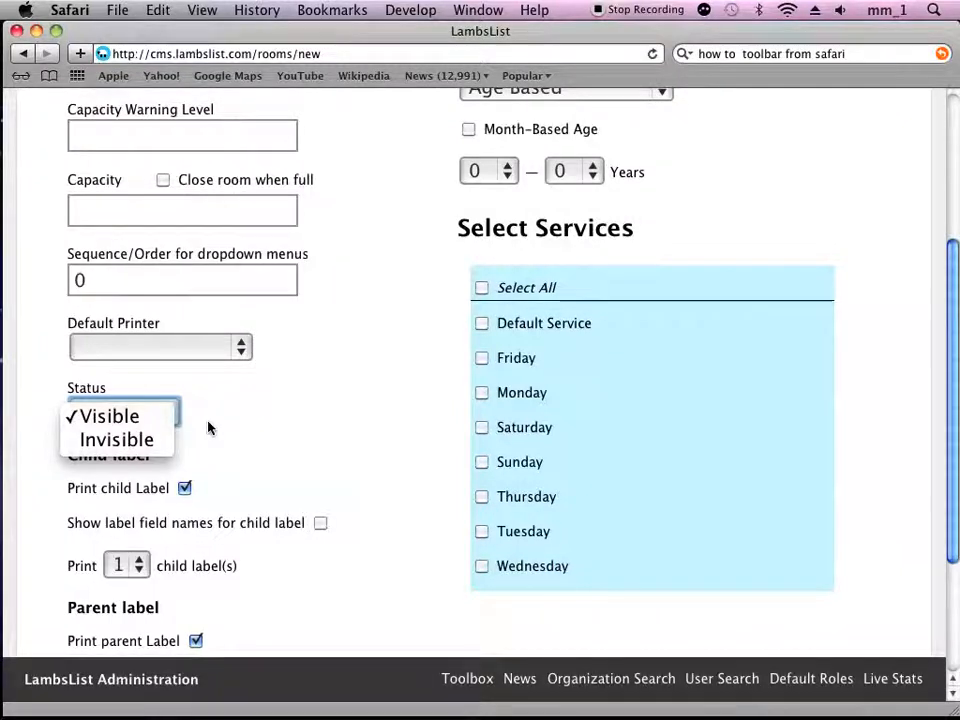
click(208, 428)
scroll(296, 418, down, 5)
scroll(295, 416, down, 1)
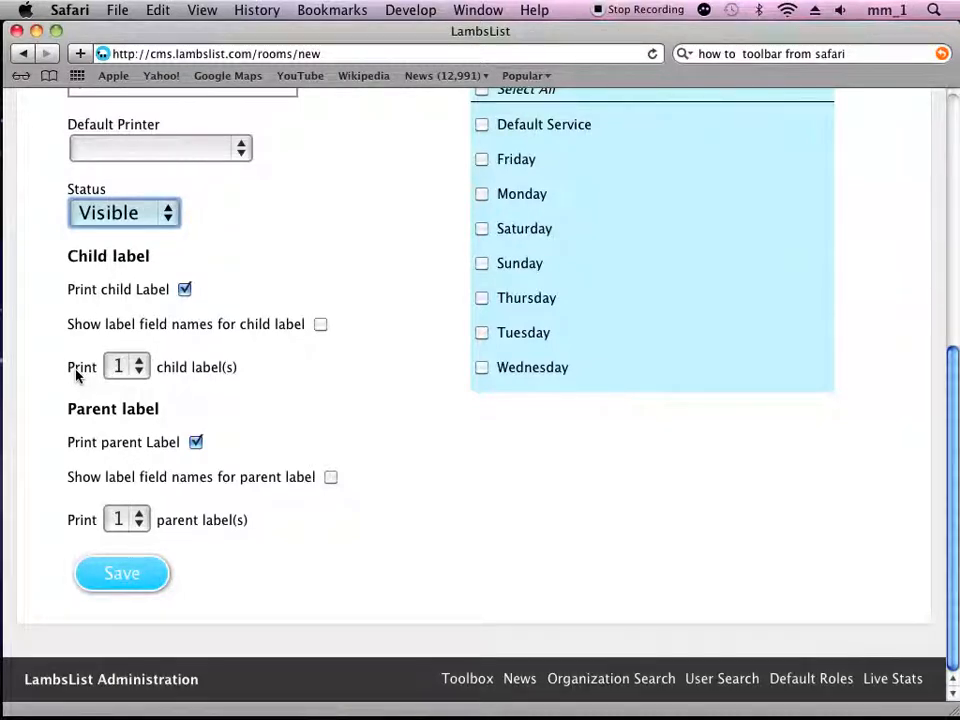
click(135, 372)
click(238, 393)
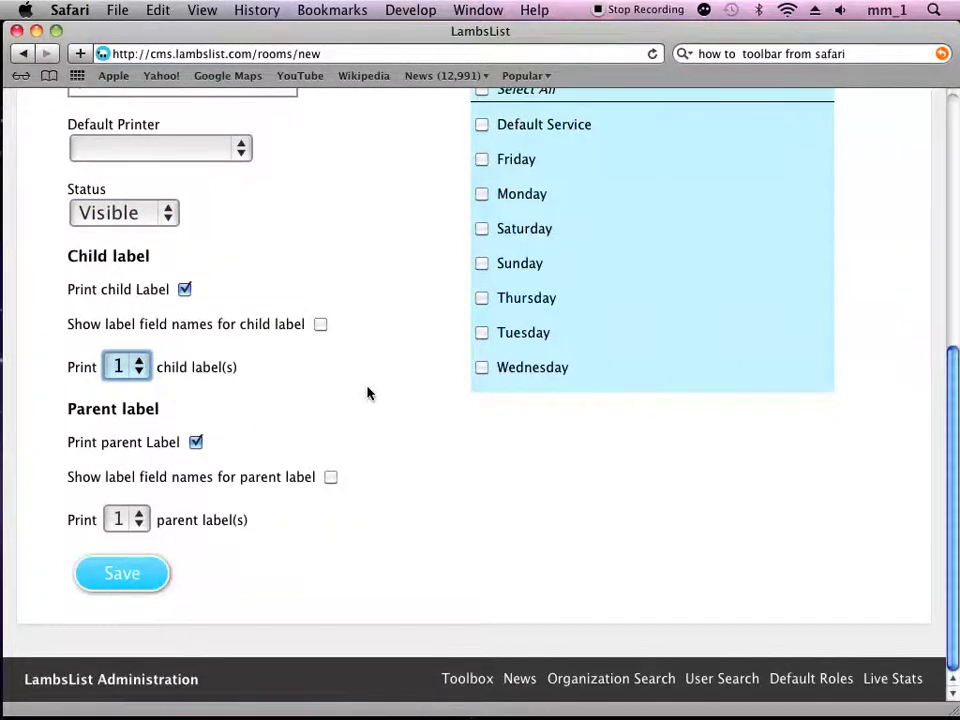
Step: Set the age-based promotion range to 3 – 3 years and enable Month-Based Age
scroll(367, 393, up, 10)
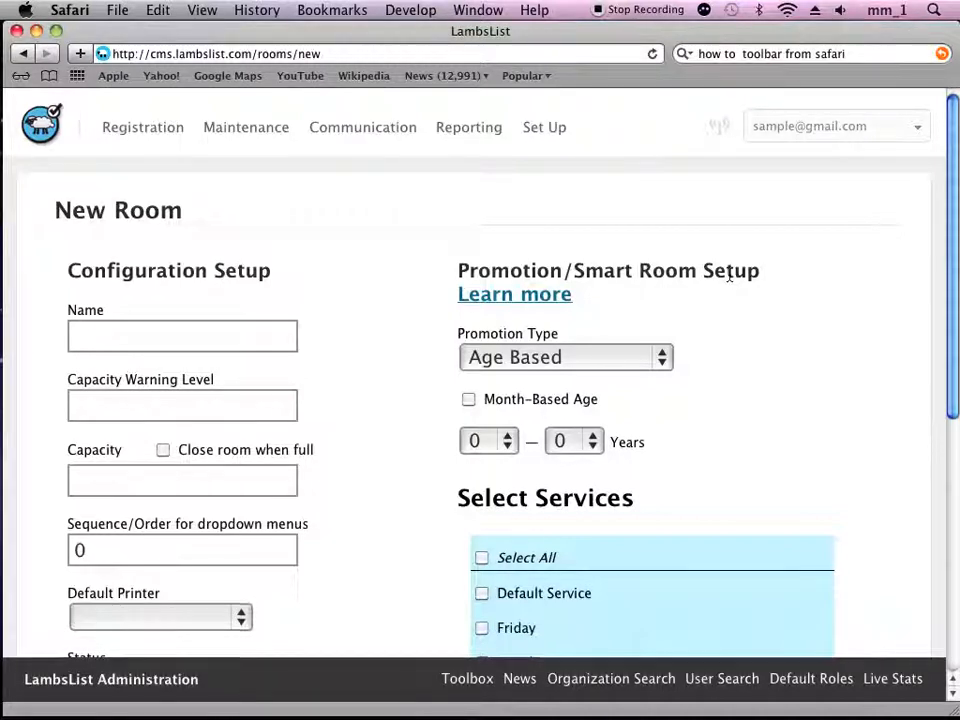
click(507, 441)
click(495, 521)
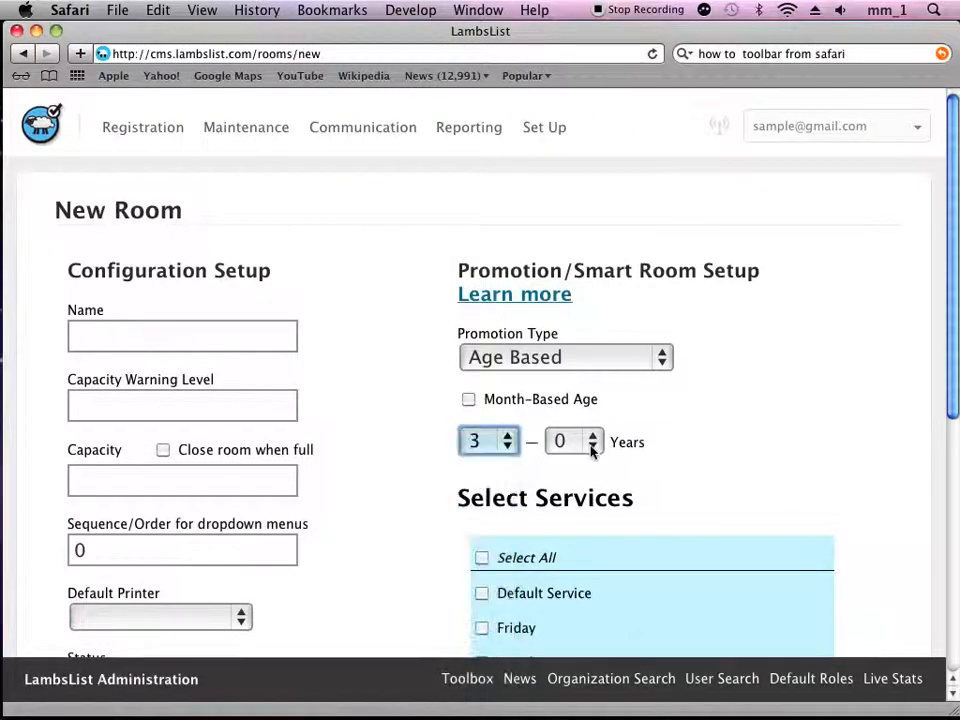
click(575, 441)
click(575, 519)
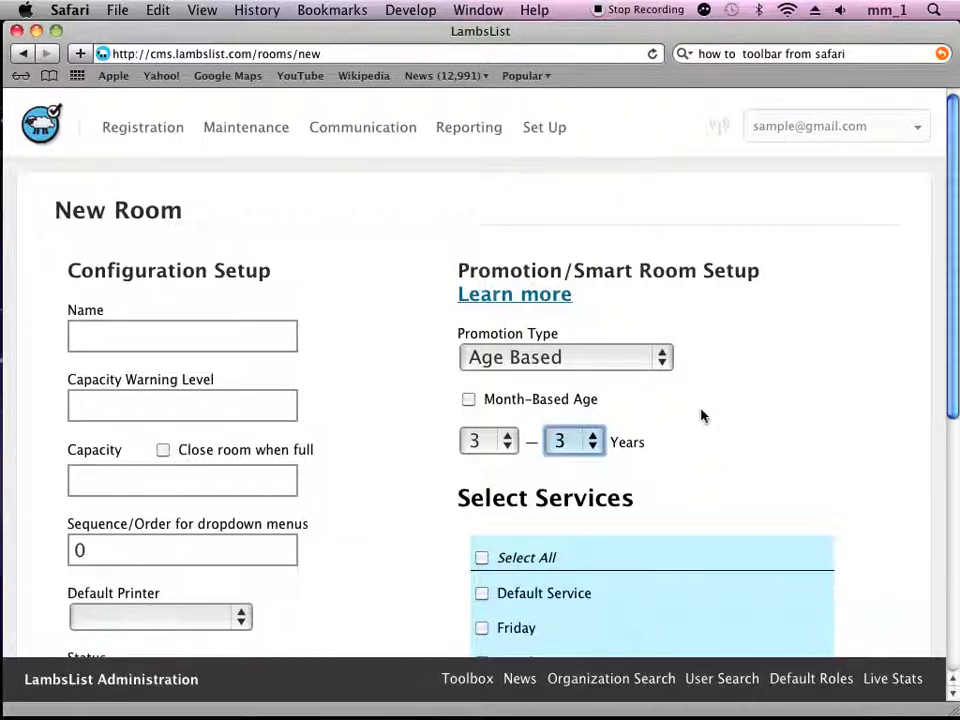
click(469, 399)
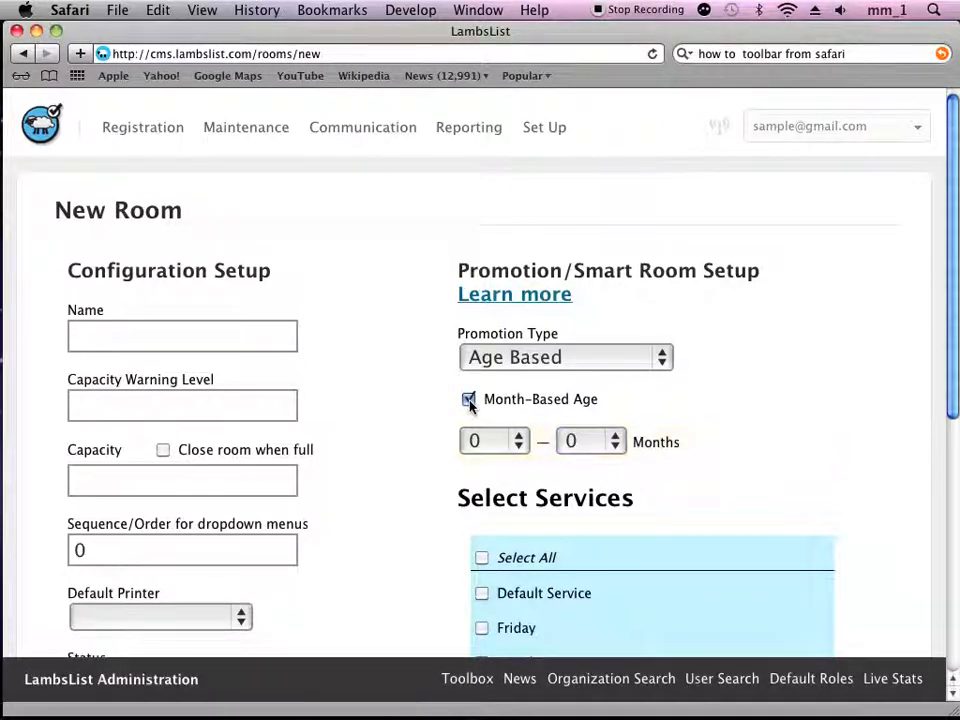
Step: Set the promotion type to Grade Based with a grade range of 1 – 1
click(662, 360)
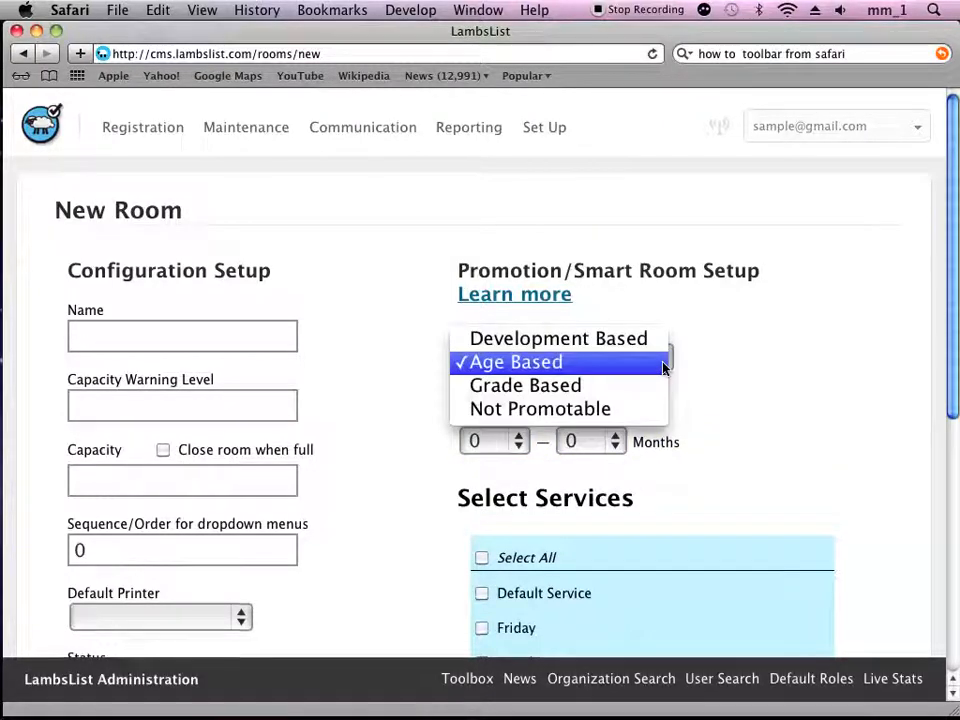
click(562, 390)
click(500, 406)
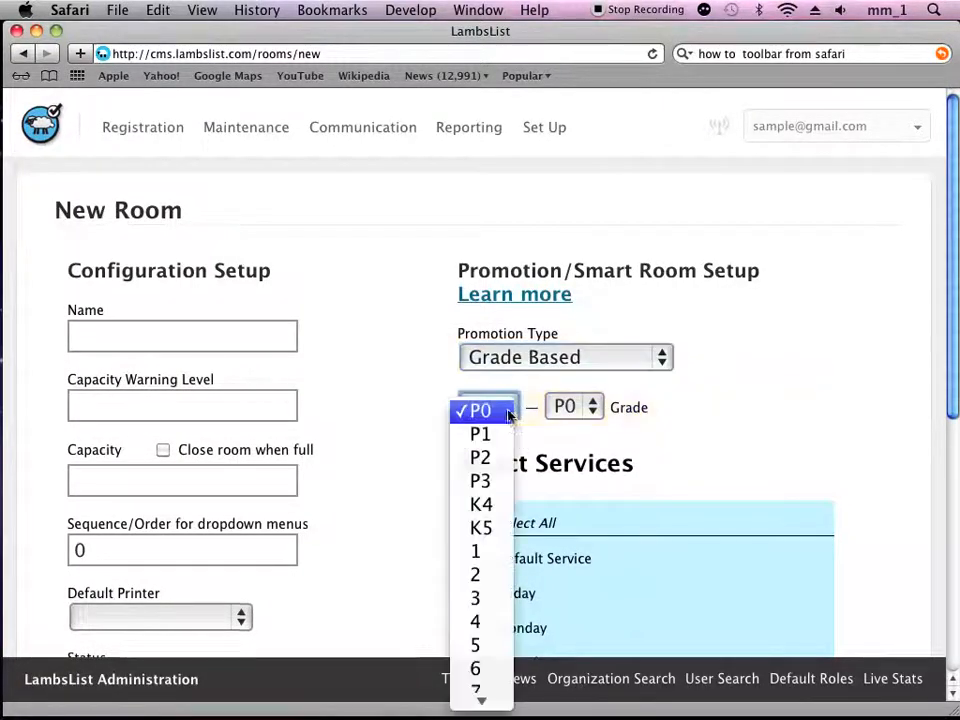
click(489, 559)
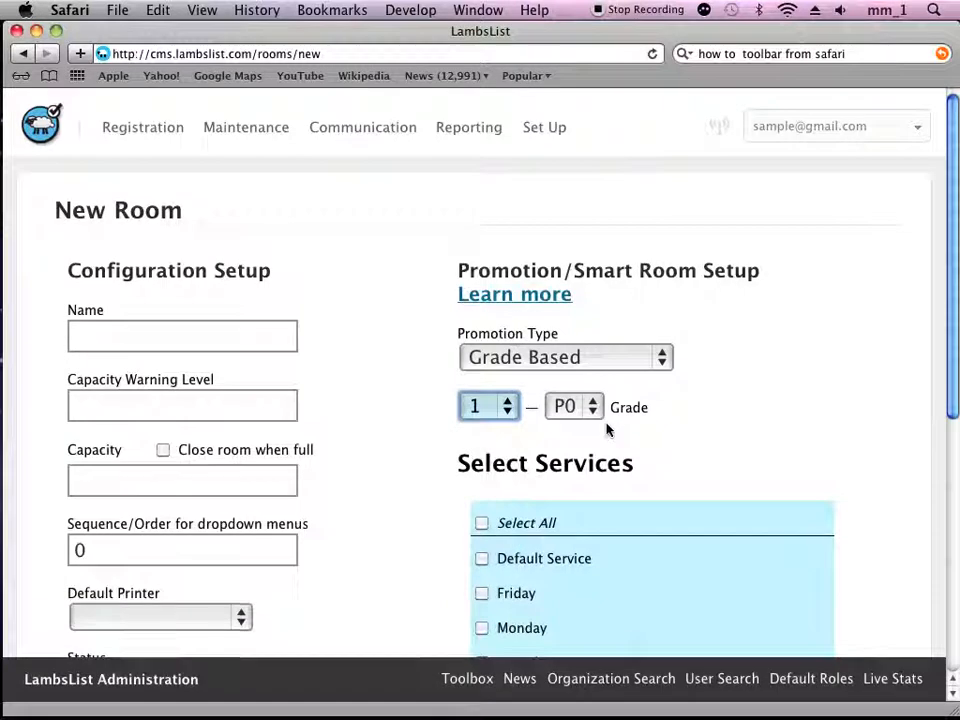
click(585, 410)
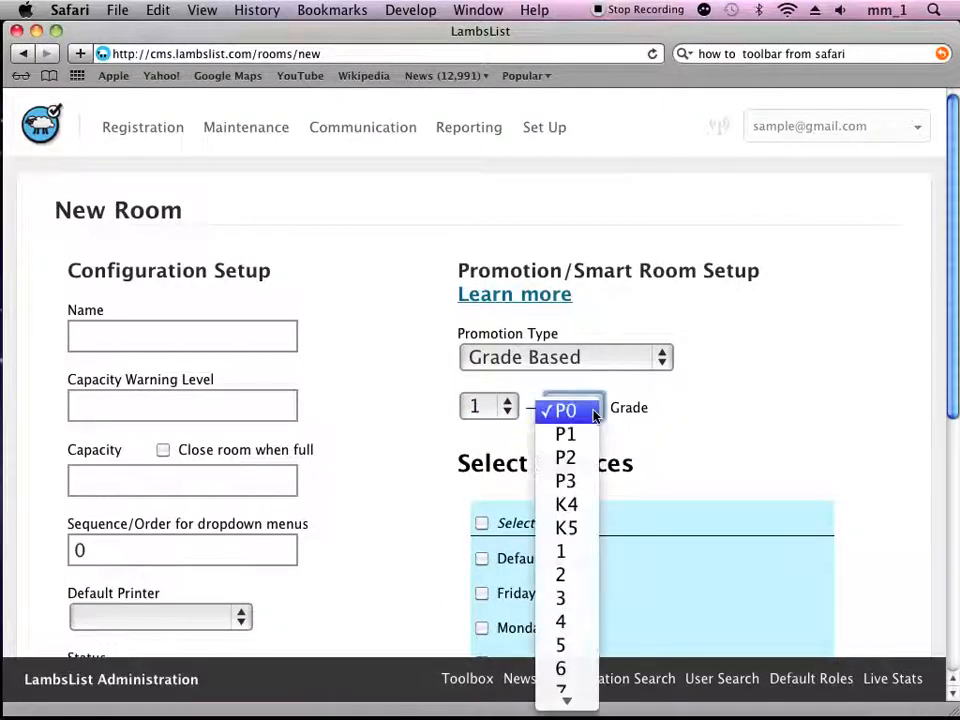
click(568, 559)
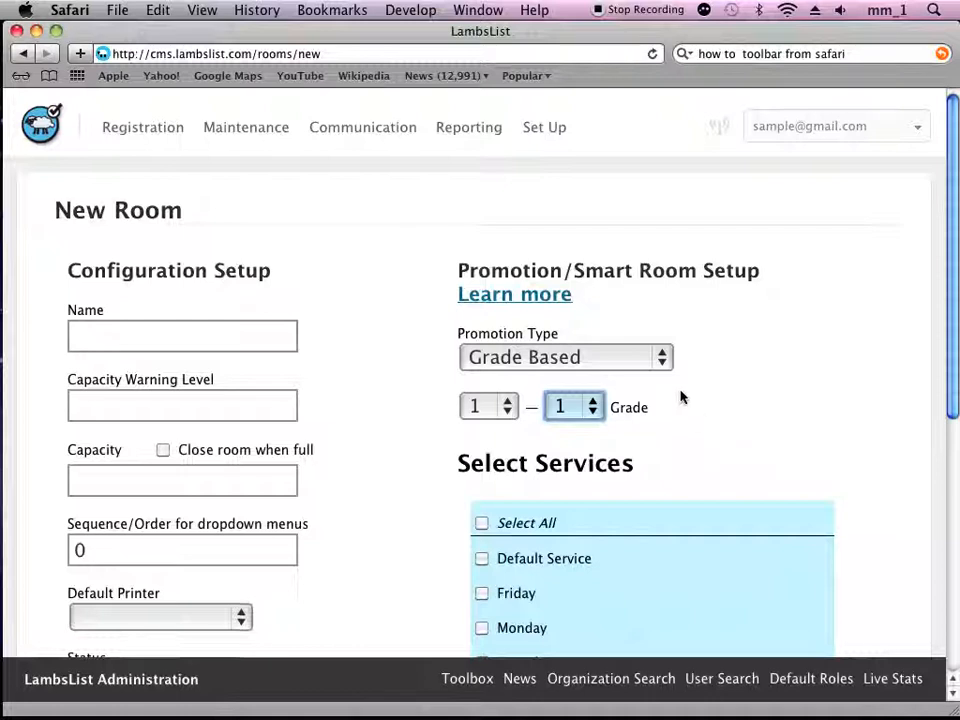
Step: Set the promotion type to Development Based and assign the room to the Sunday service
click(664, 365)
click(612, 328)
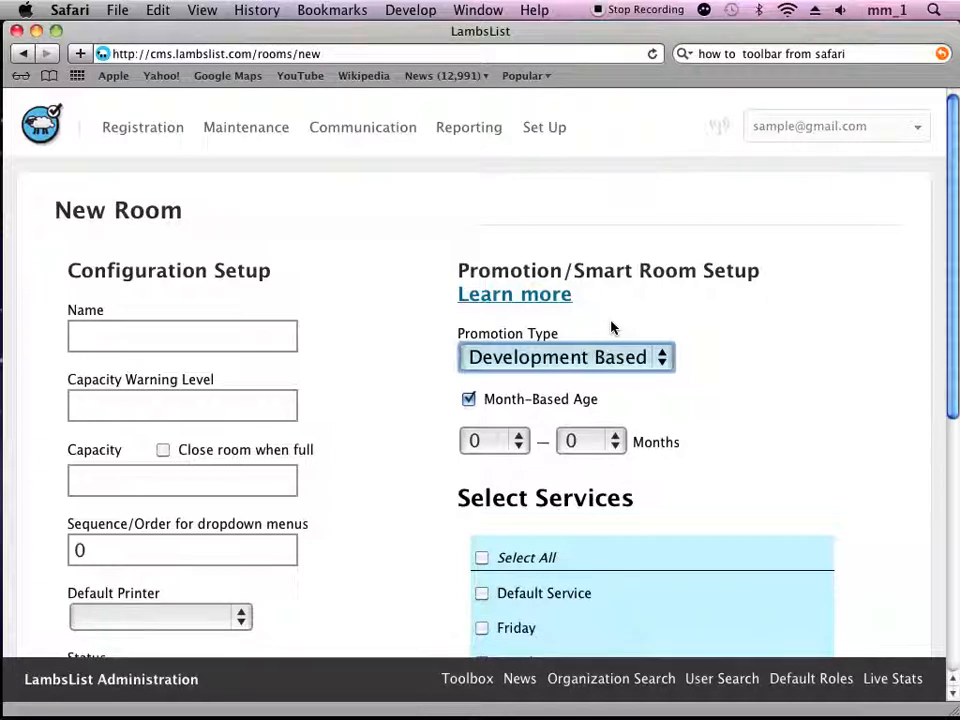
scroll(732, 331, down, 2)
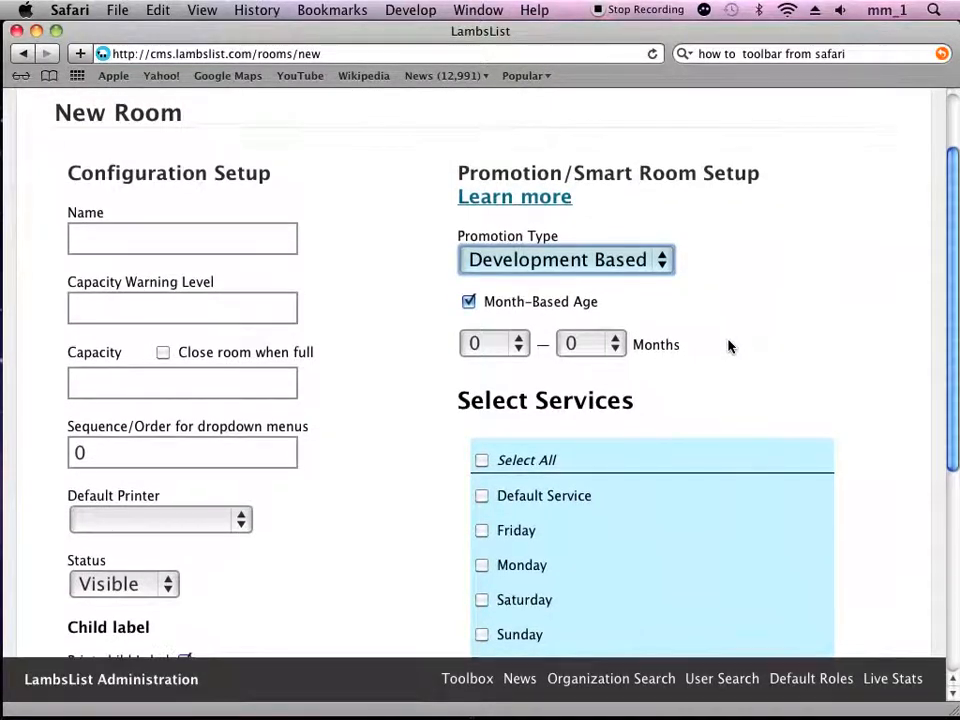
scroll(728, 346, down, 3)
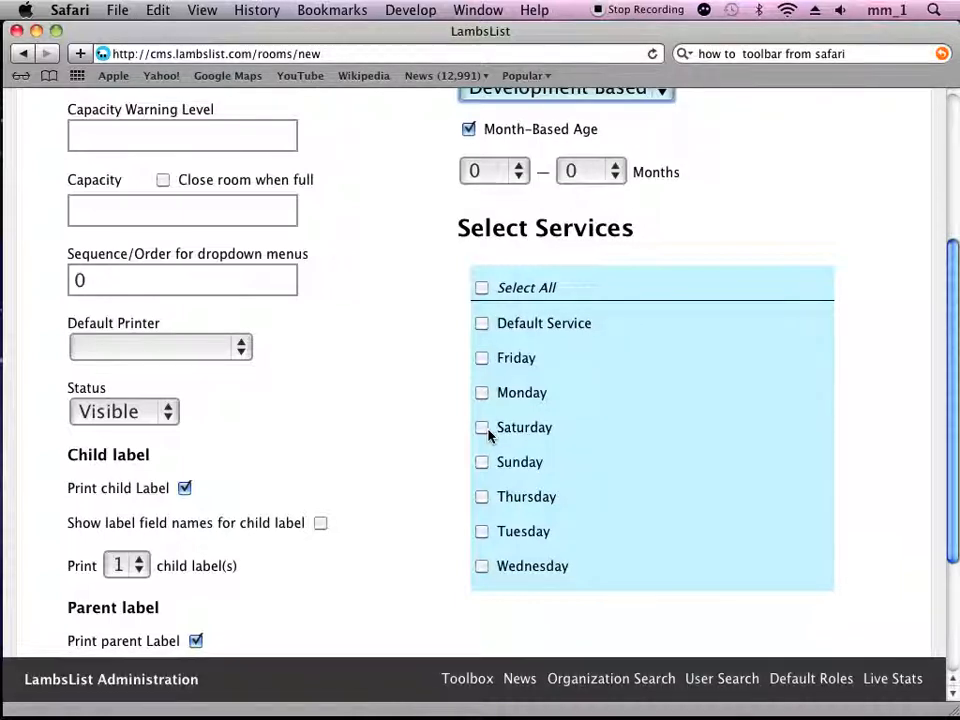
click(483, 462)
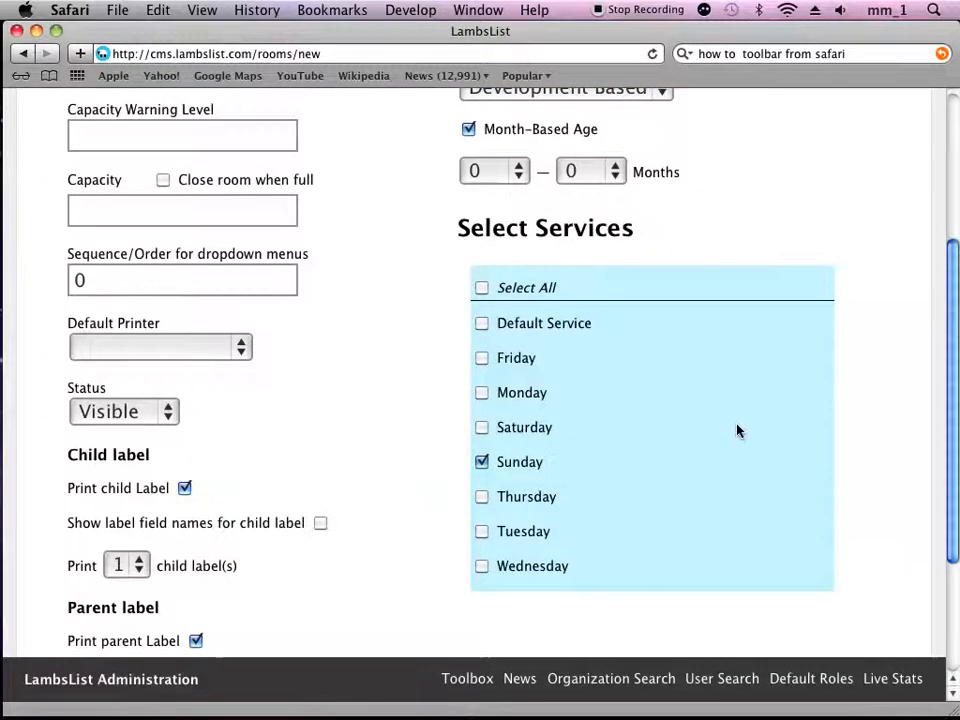
scroll(720, 433, down, 3)
scroll(692, 477, down, 2)
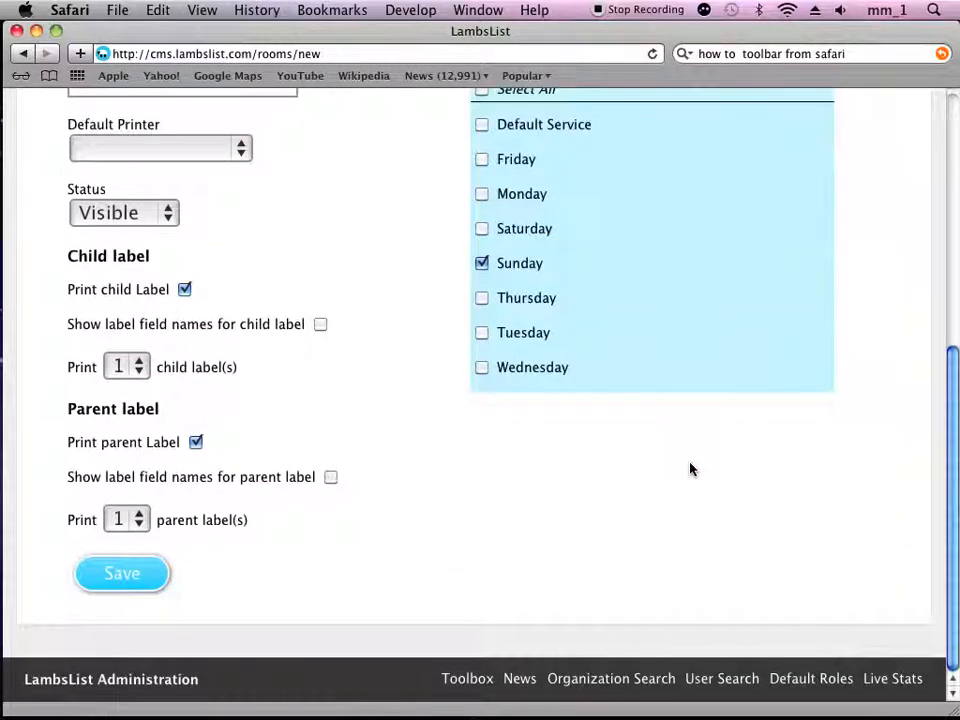